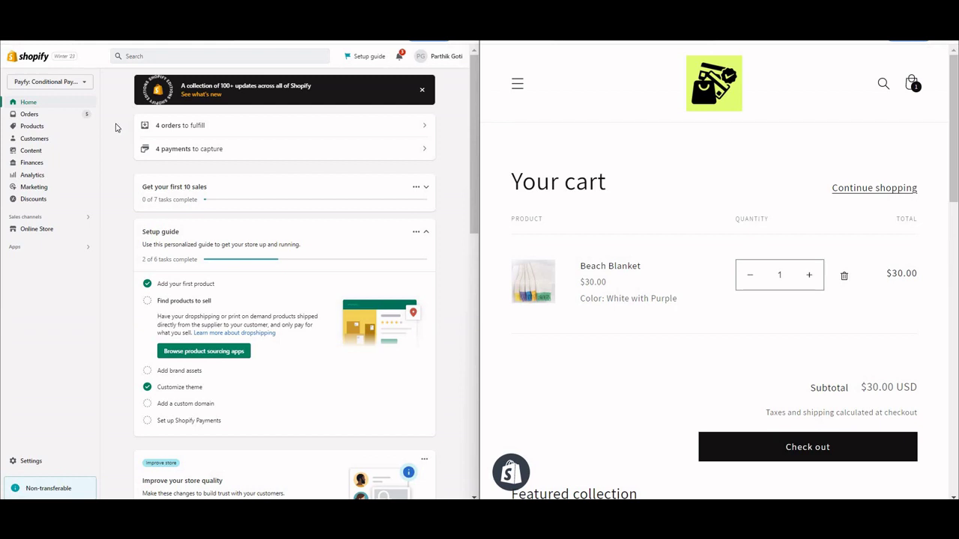
- Open the General shipping rates profile from Settings > Shipping and delivery
{"action": "left_click", "coordinate": [33, 463]}
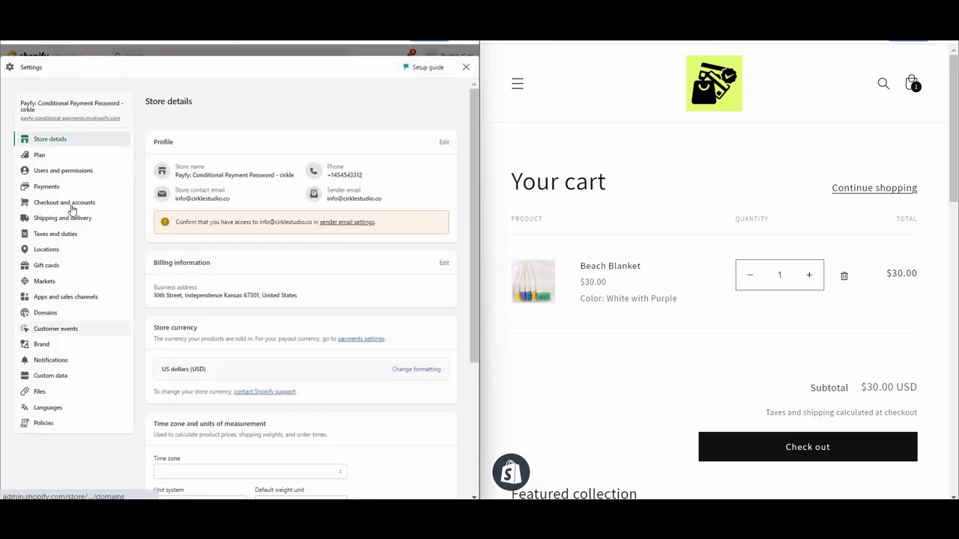
{"action": "left_click", "coordinate": [71, 222]}
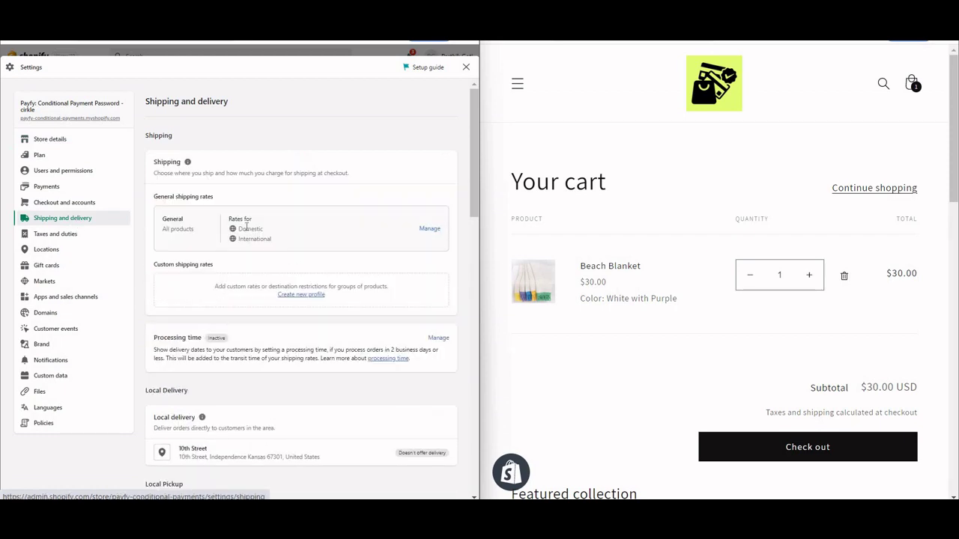
{"action": "double_click", "coordinate": [246, 227]}
{"action": "left_click_drag", "start_coordinate": [252, 240], "coordinate": [432, 237]}
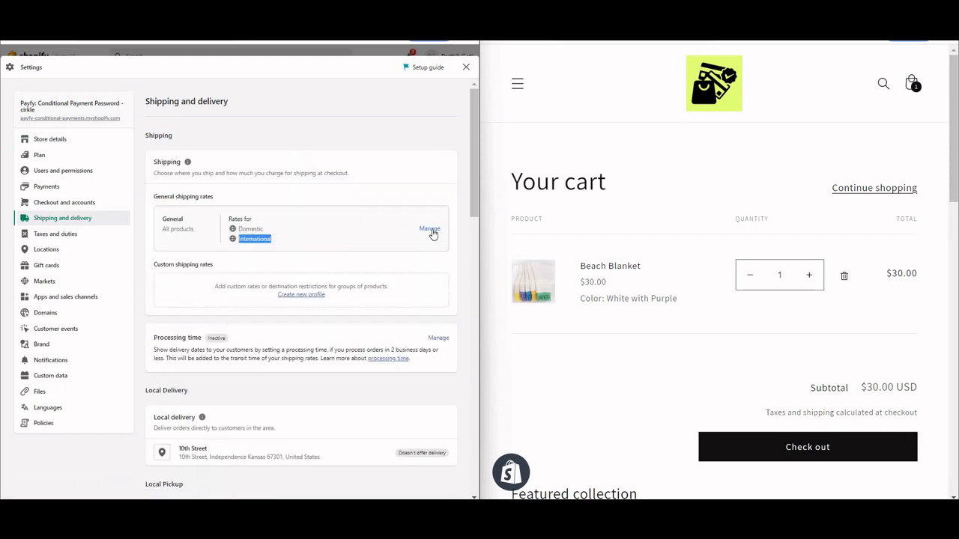
{"action": "left_click", "coordinate": [432, 229]}
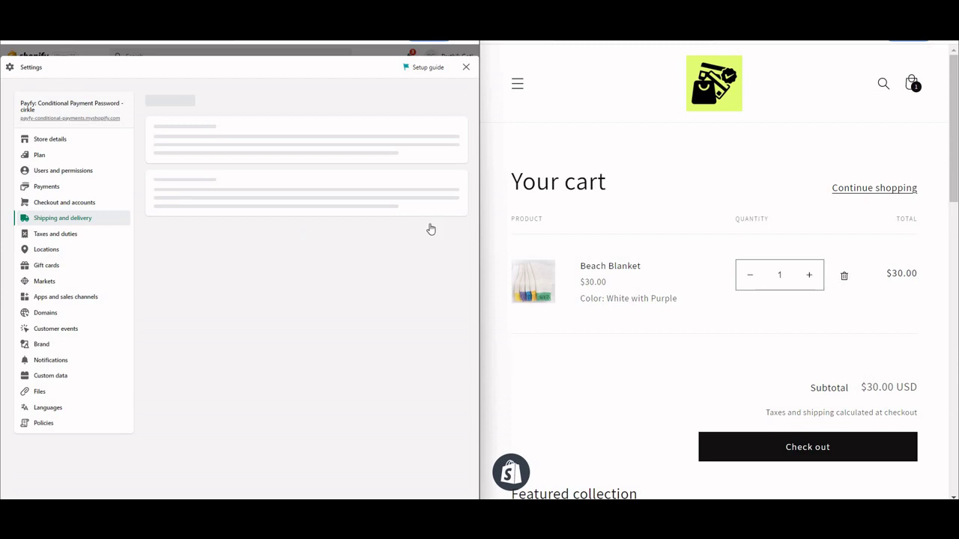
- Review the Domestic United States zone and the International zone with its DHL and USPS carriers
{"action": "scroll", "coordinate": [264, 280], "scroll_direction": "down", "scroll_amount": 3}
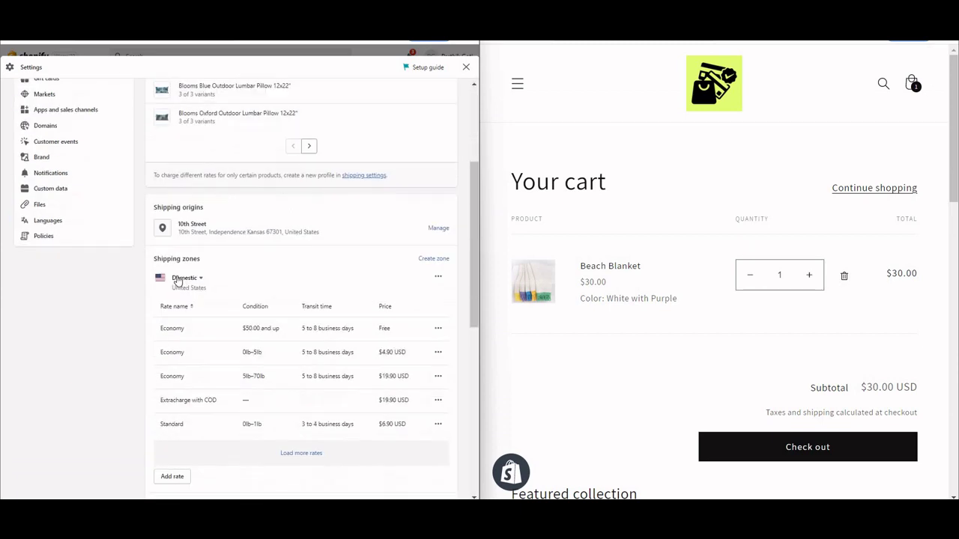
{"action": "triple_click", "coordinate": [214, 278]}
{"action": "scroll", "coordinate": [220, 325], "scroll_direction": "down", "scroll_amount": 3}
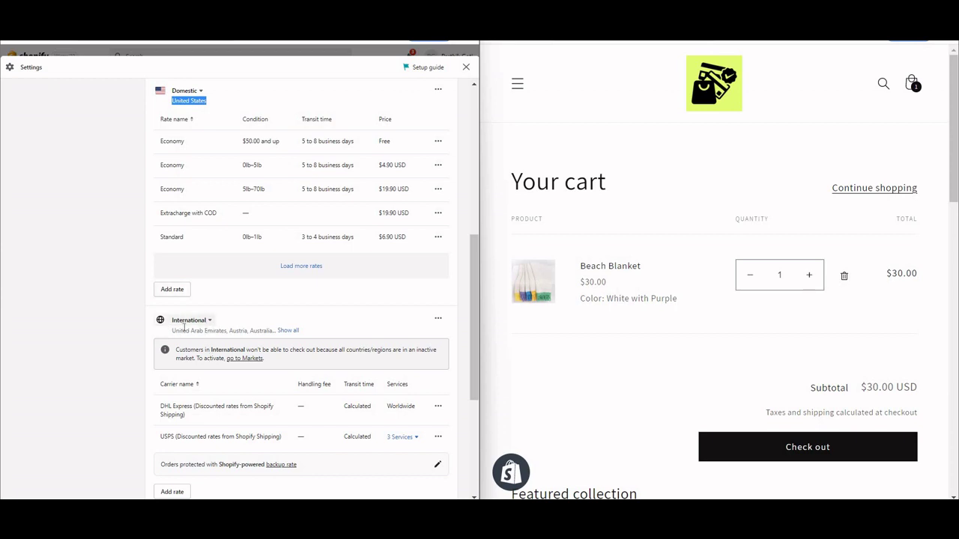
{"action": "scroll", "coordinate": [239, 245], "scroll_direction": "up", "scroll_amount": 1}
{"action": "scroll", "coordinate": [239, 244], "scroll_direction": "up", "scroll_amount": 2}
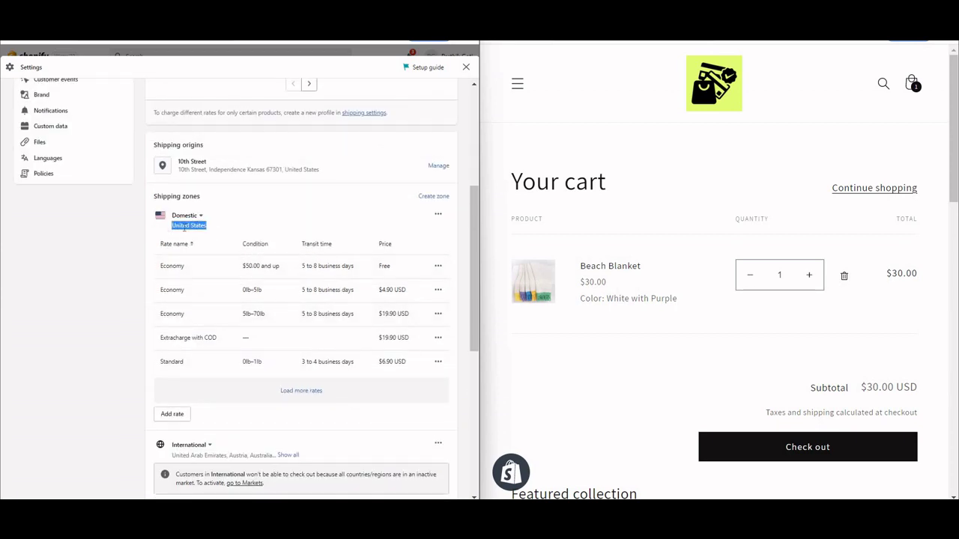
{"action": "left_click", "coordinate": [199, 226]}
{"action": "triple_click", "coordinate": [204, 226]}
{"action": "scroll", "coordinate": [246, 265], "scroll_direction": "down", "scroll_amount": 2}
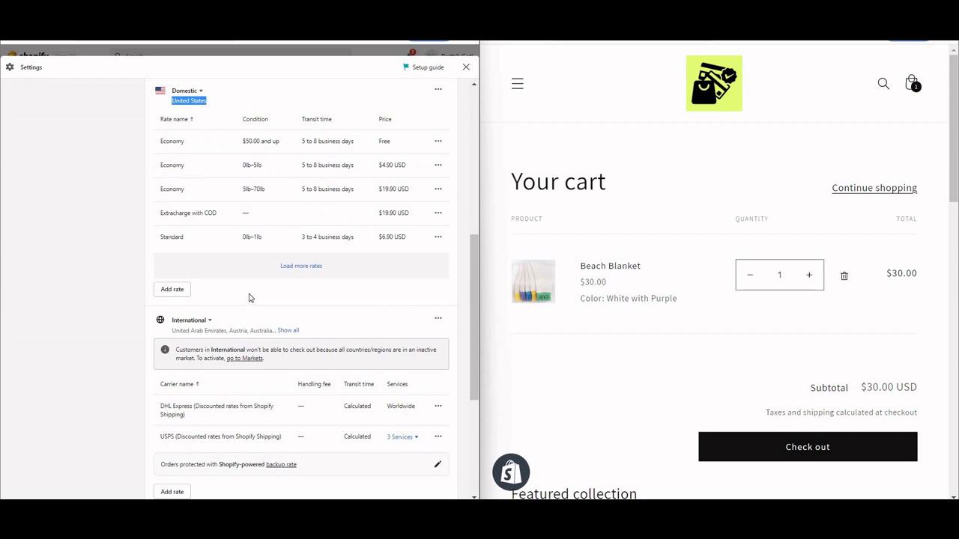
- Open Payfy: Hide Payment Methods and edit the rules of 'Conditionally hide payment method'
{"action": "left_click", "coordinate": [465, 68]}
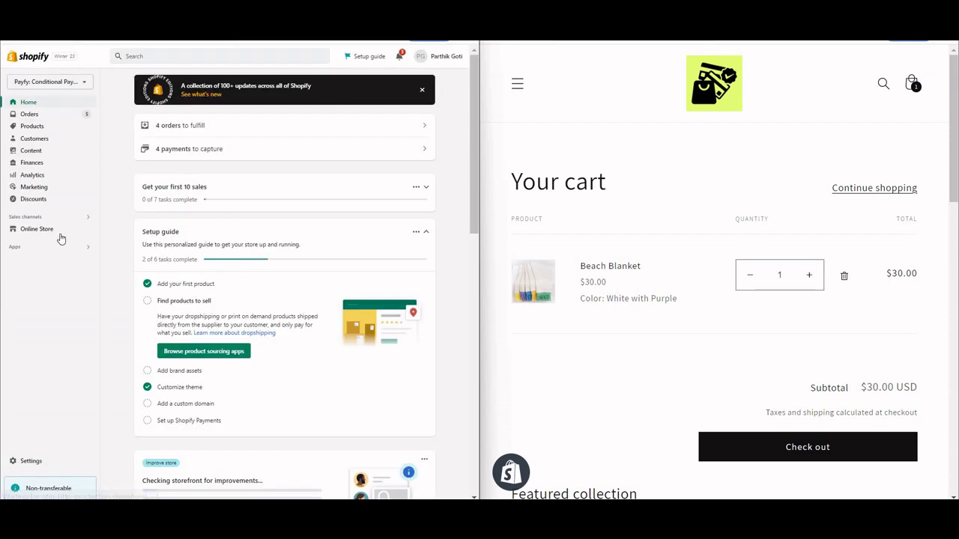
{"action": "left_click", "coordinate": [35, 251]}
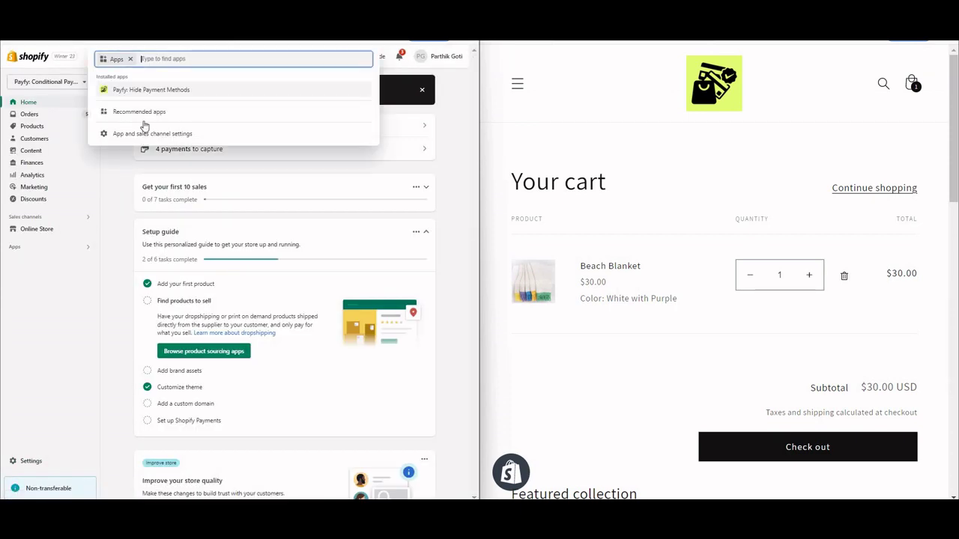
{"action": "left_click", "coordinate": [156, 89]}
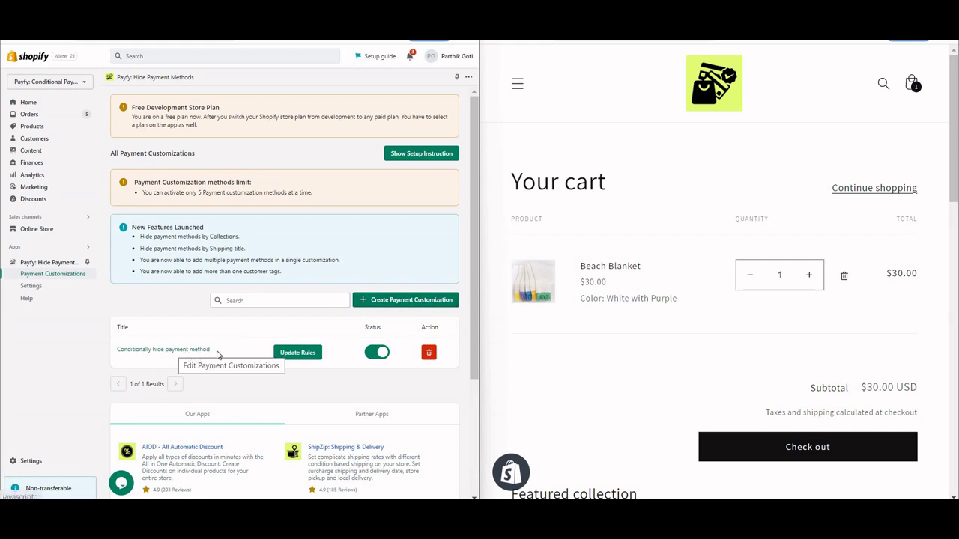
{"action": "left_click_drag", "start_coordinate": [112, 355], "coordinate": [297, 360]}
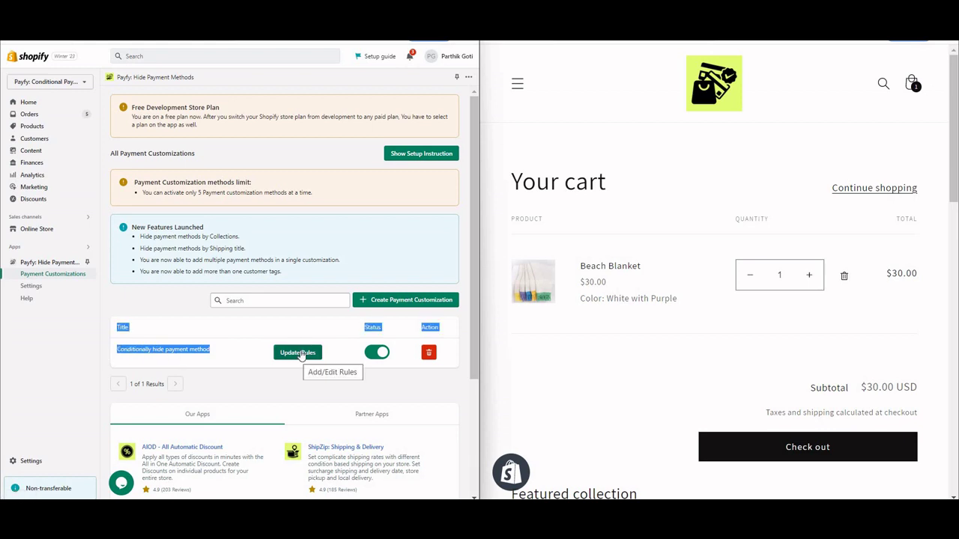
{"action": "left_click", "coordinate": [302, 354]}
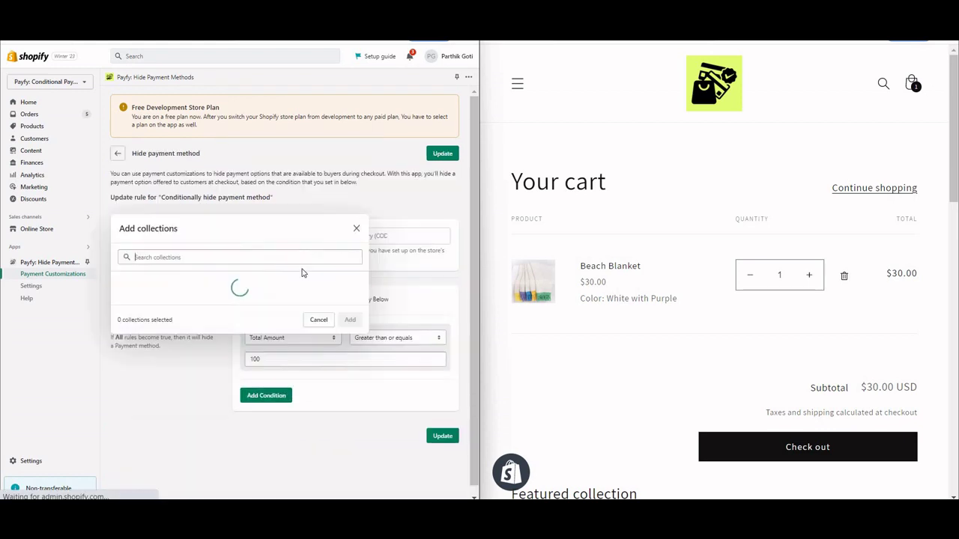
- Point out the Cash on Delivery (COD) target and expand the Total Amount condition-type list
{"action": "left_click_drag", "start_coordinate": [246, 236], "coordinate": [306, 236]}
{"action": "left_click", "coordinate": [322, 236]}
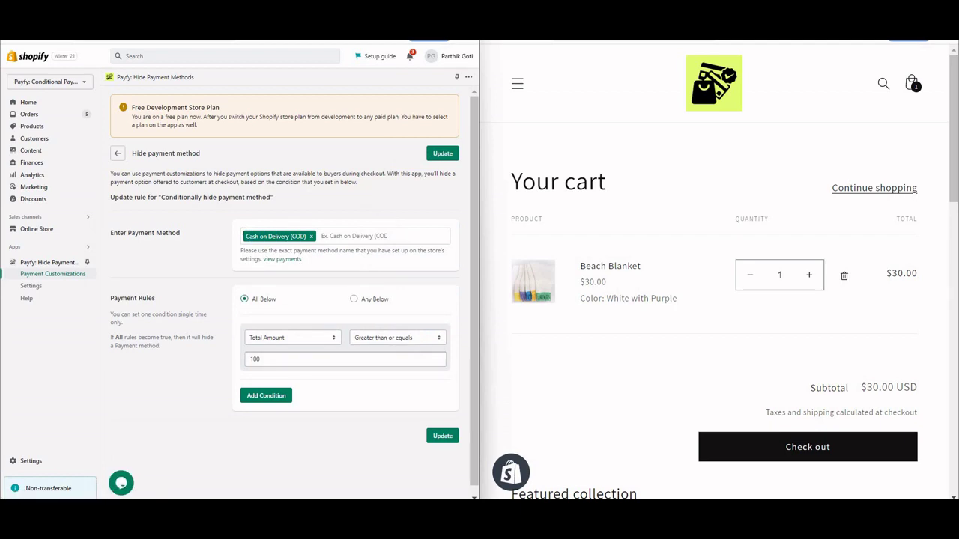
{"action": "left_click_drag", "start_coordinate": [307, 236], "coordinate": [241, 239]}
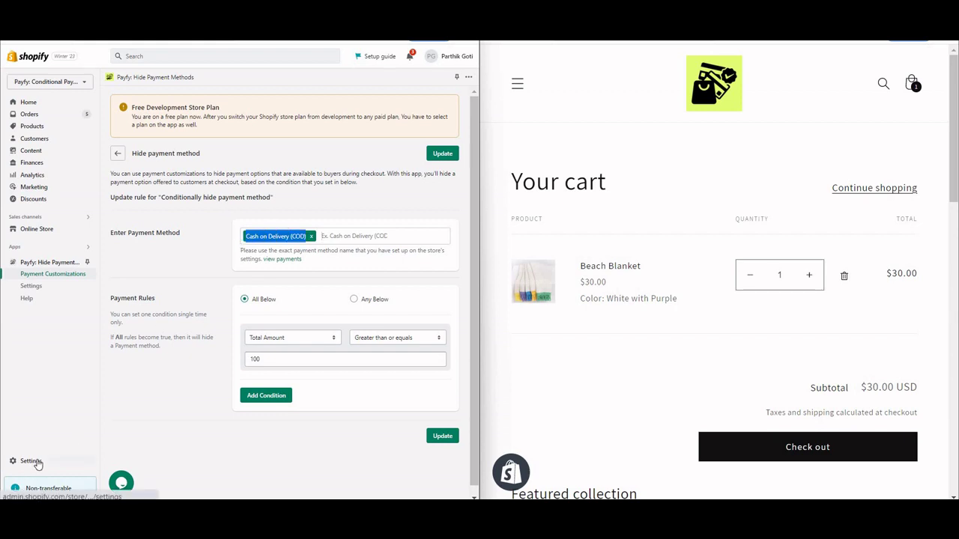
{"action": "left_click", "coordinate": [349, 233]}
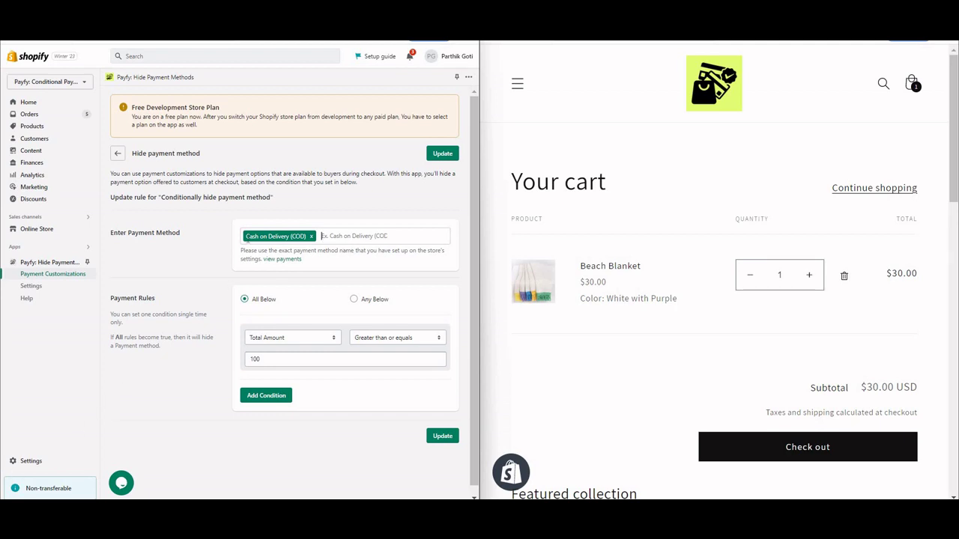
{"action": "left_click_drag", "start_coordinate": [246, 236], "coordinate": [279, 236]}
{"action": "left_click", "coordinate": [322, 236]}
{"action": "left_click", "coordinate": [327, 338]}
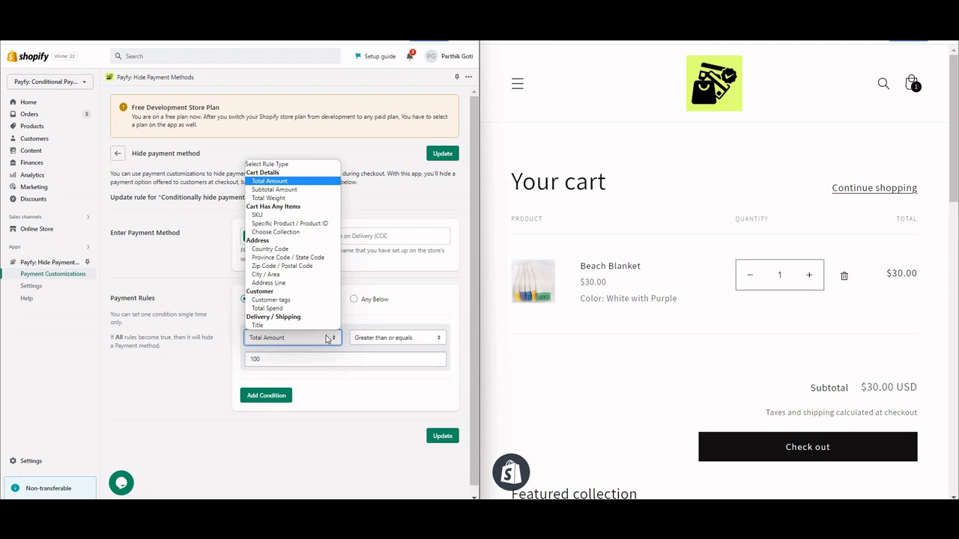
- Change the COD condition to Country Code does not contain United States of America and save
{"action": "left_click", "coordinate": [275, 249]}
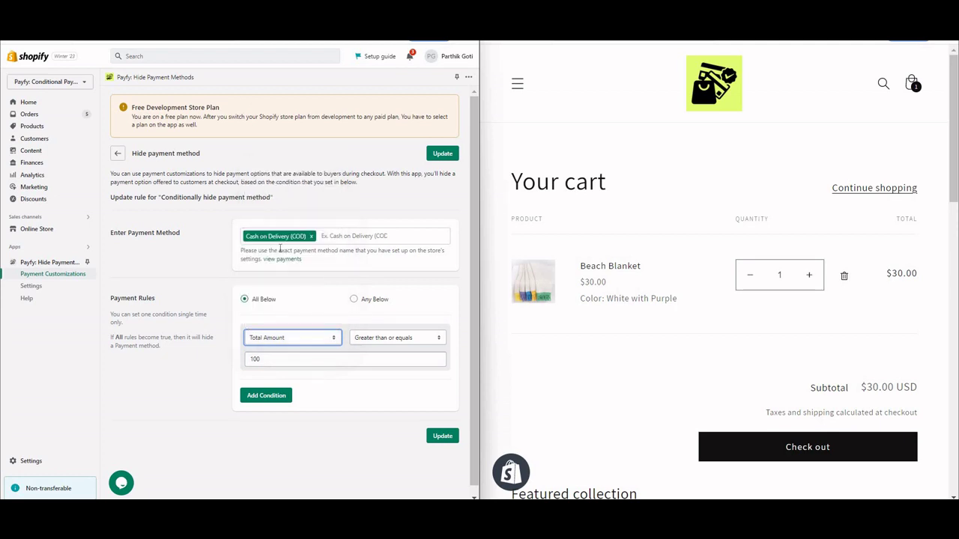
{"action": "left_click", "coordinate": [388, 342]}
{"action": "left_click", "coordinate": [388, 341]}
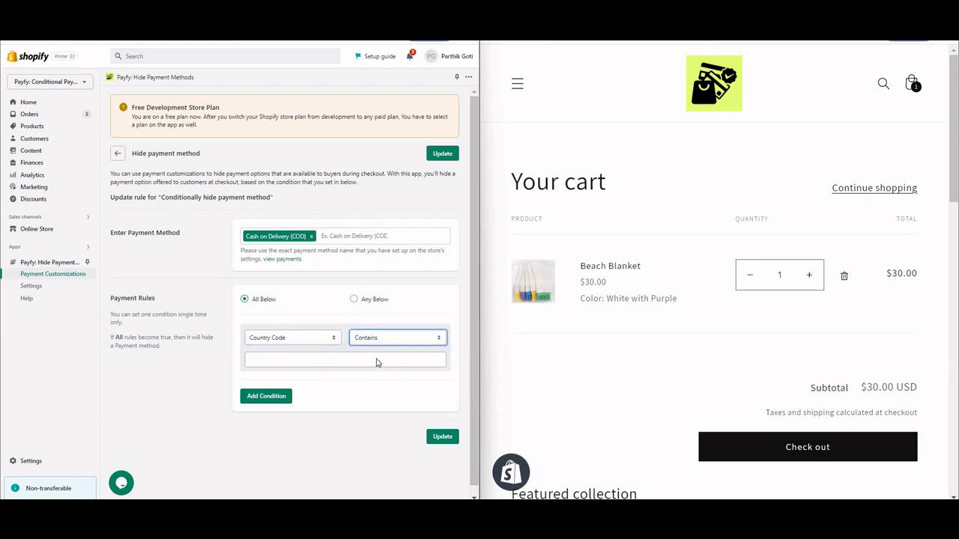
{"action": "left_click", "coordinate": [379, 343]}
{"action": "left_click", "coordinate": [367, 360]}
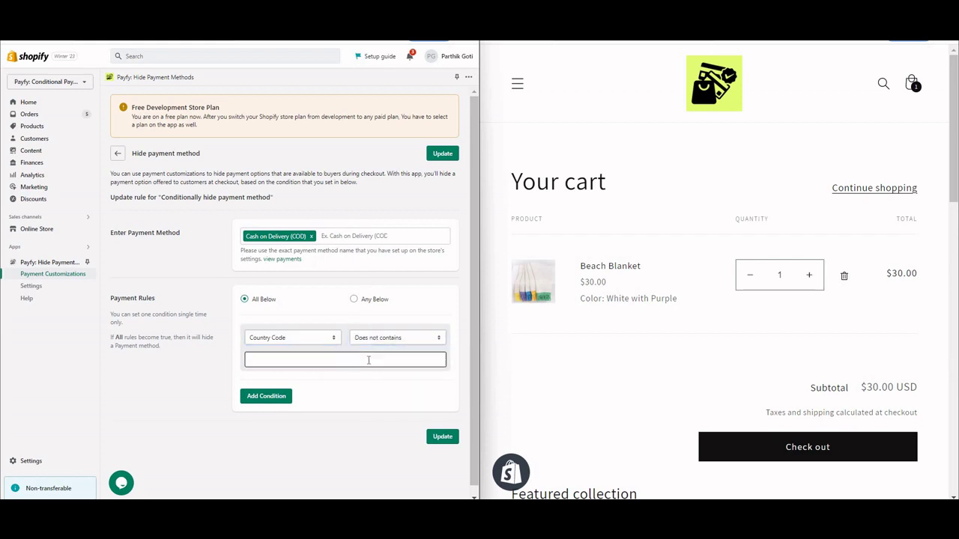
{"action": "left_click", "coordinate": [368, 361]}
{"action": "type", "text": "united"}
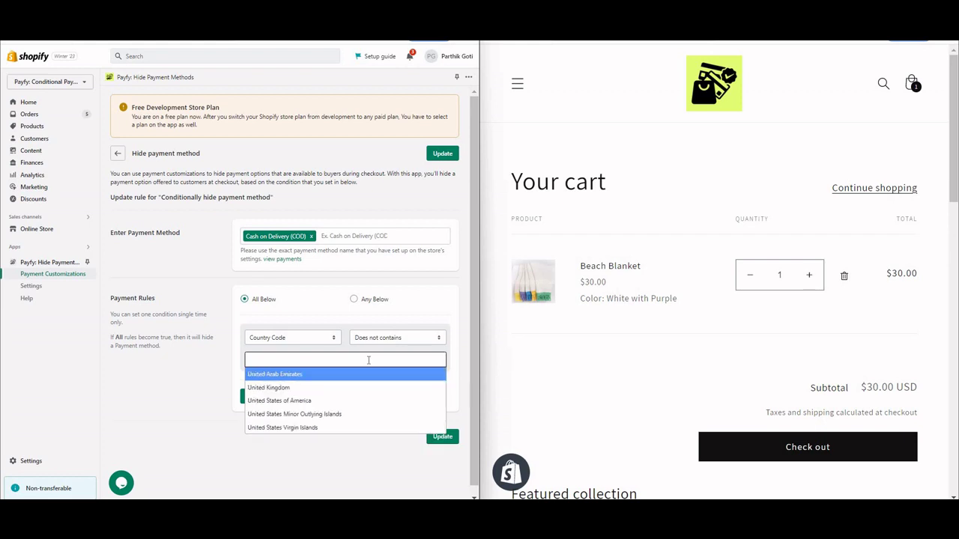
{"action": "left_click", "coordinate": [316, 401]}
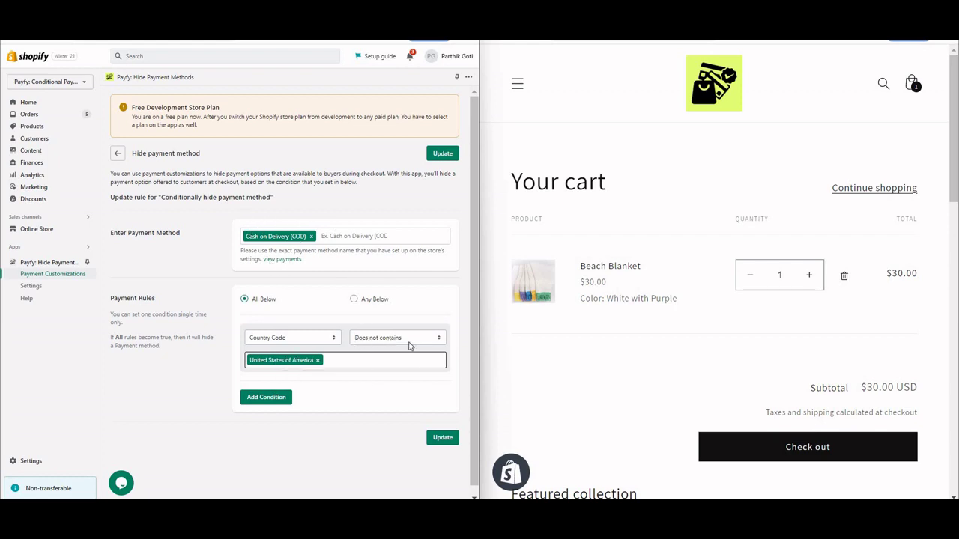
{"action": "left_click", "coordinate": [445, 438]}
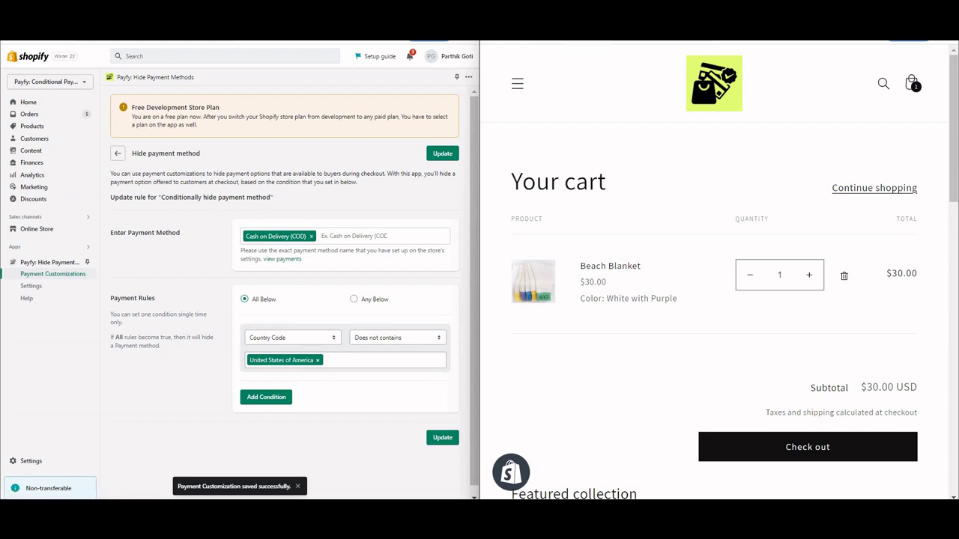
- Reload the storefront cart and check out, noting the United States shipping destination
{"action": "left_click", "coordinate": [547, 33]}
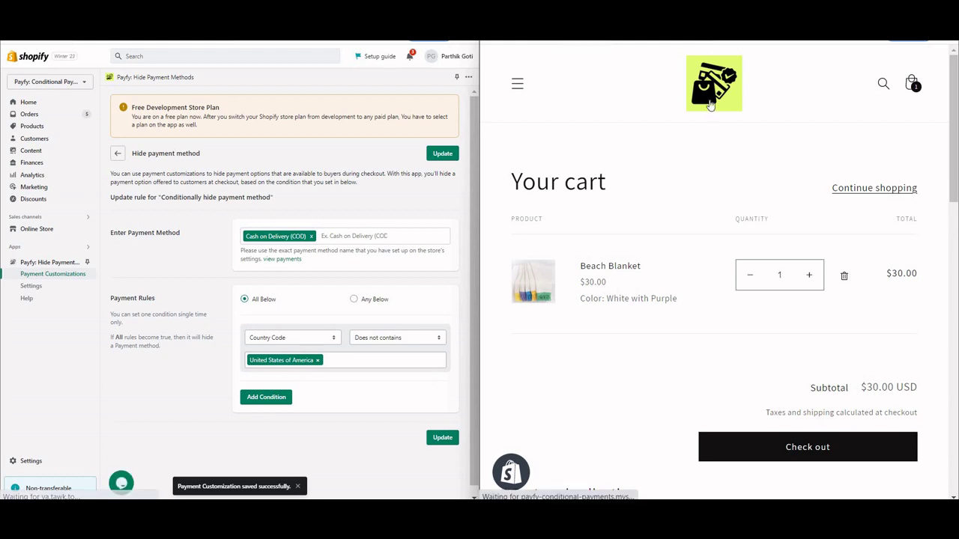
{"action": "left_click", "coordinate": [827, 445]}
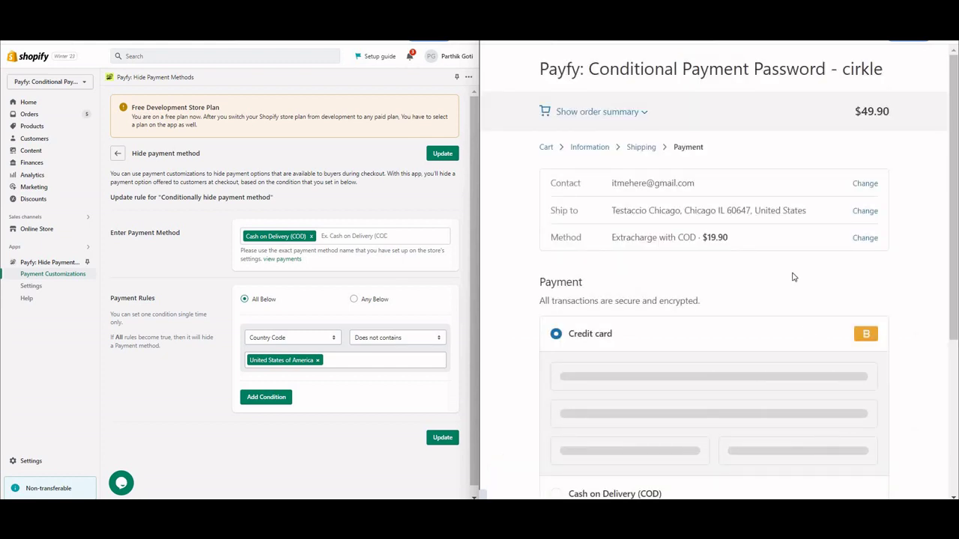
{"action": "scroll", "coordinate": [614, 402], "scroll_direction": "down", "scroll_amount": 3}
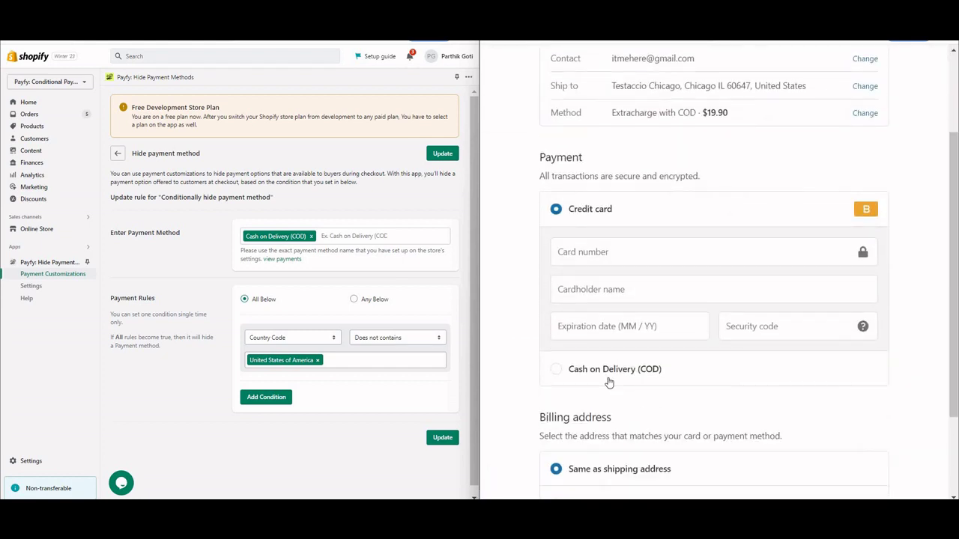
{"action": "scroll", "coordinate": [806, 236], "scroll_direction": "up", "scroll_amount": 3}
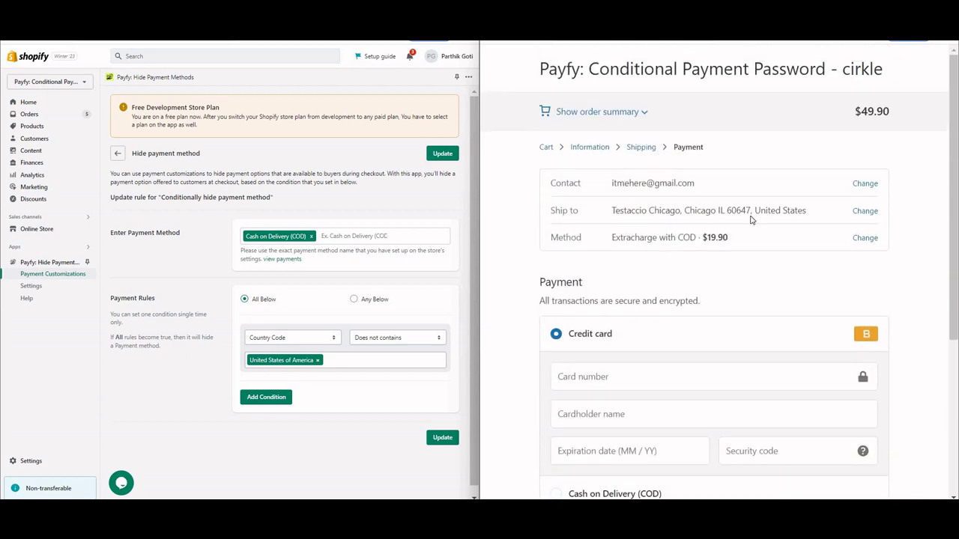
{"action": "triple_click", "coordinate": [804, 211]}
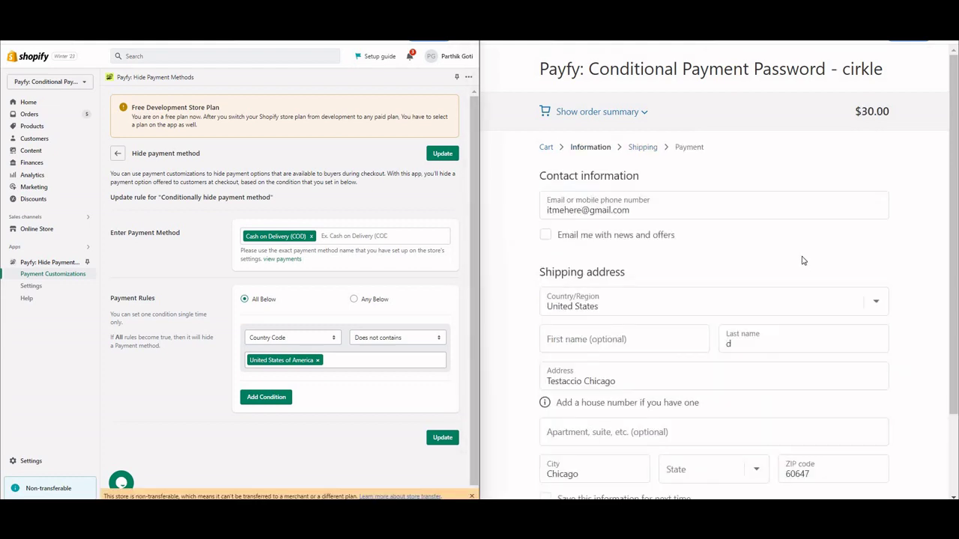
- Set the checkout's shipping country to Australia
{"action": "left_click", "coordinate": [641, 310]}
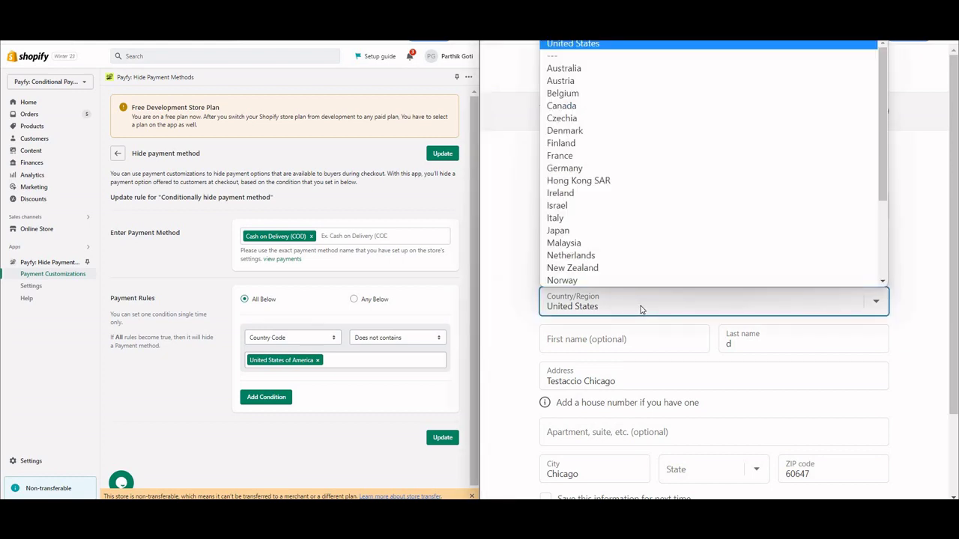
{"action": "key", "text": "i"}
{"action": "key", "text": "i"}
{"action": "key", "text": "j"}
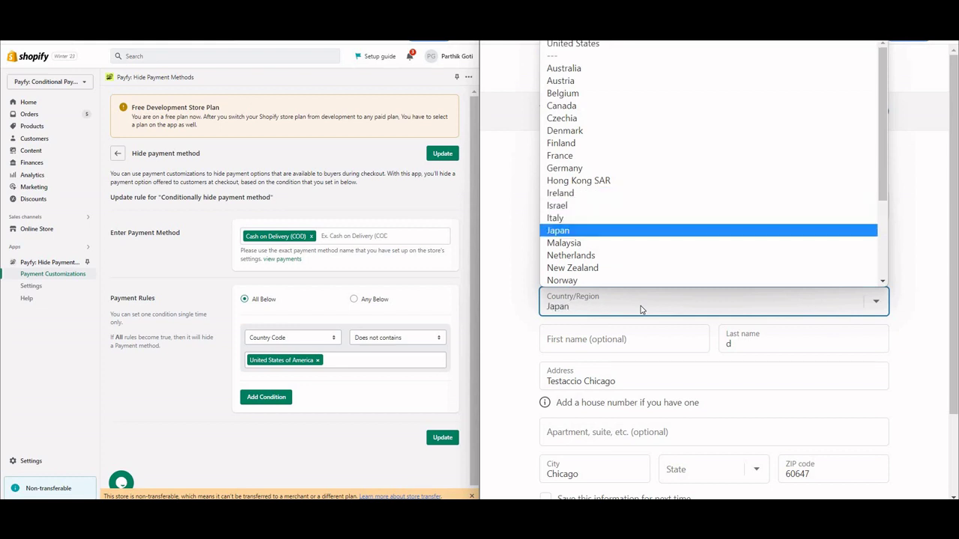
{"action": "key", "text": "i"}
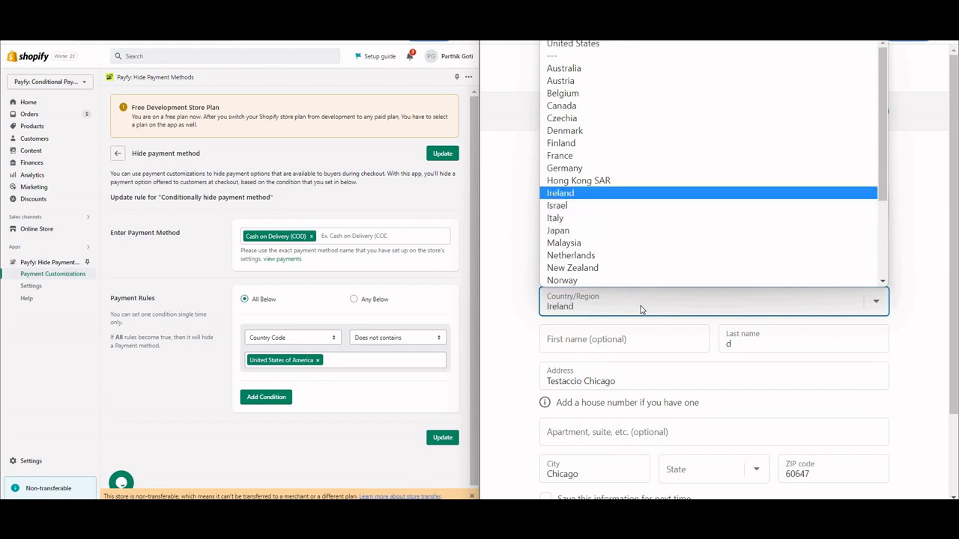
{"action": "key", "text": "Up"}
{"action": "key", "text": "Up"}
{"action": "key", "text": "Up"}
{"action": "key", "text": "Up"}
{"action": "key", "text": "Up"}
{"action": "key", "text": "Up"}
{"action": "key", "text": "Up"}
{"action": "key", "text": "Up"}
{"action": "key", "text": "Up"}
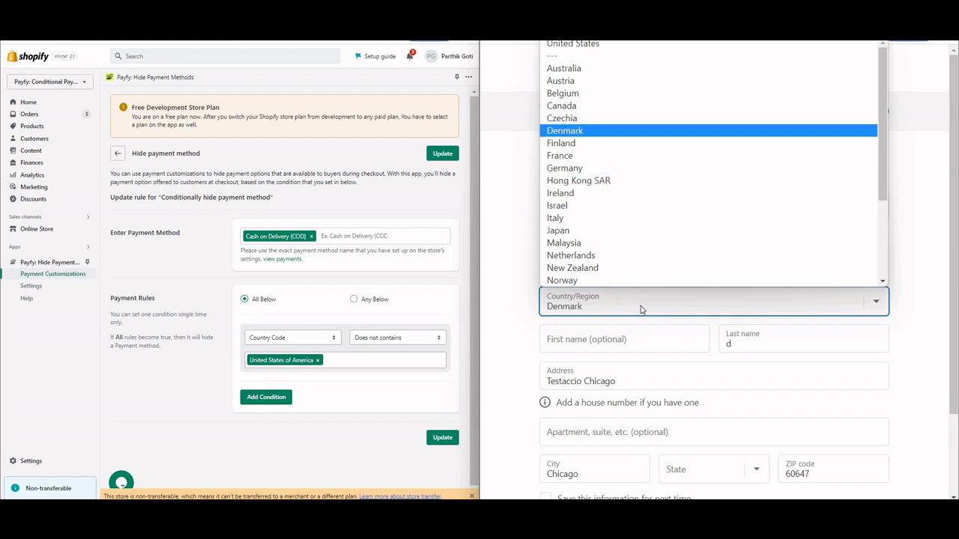
{"action": "key", "text": "Up"}
{"action": "key", "text": "Return"}
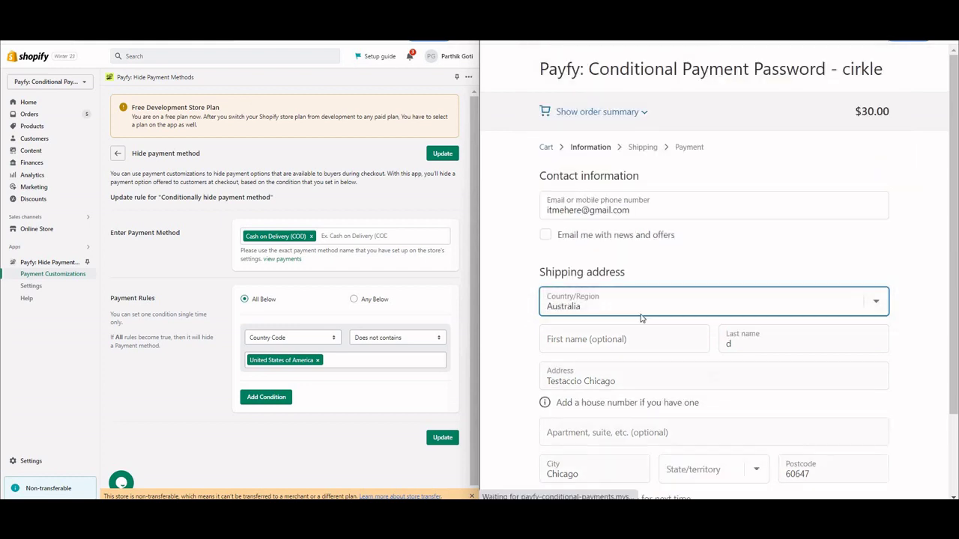
{"action": "scroll", "coordinate": [745, 416], "scroll_direction": "down", "scroll_amount": 1}
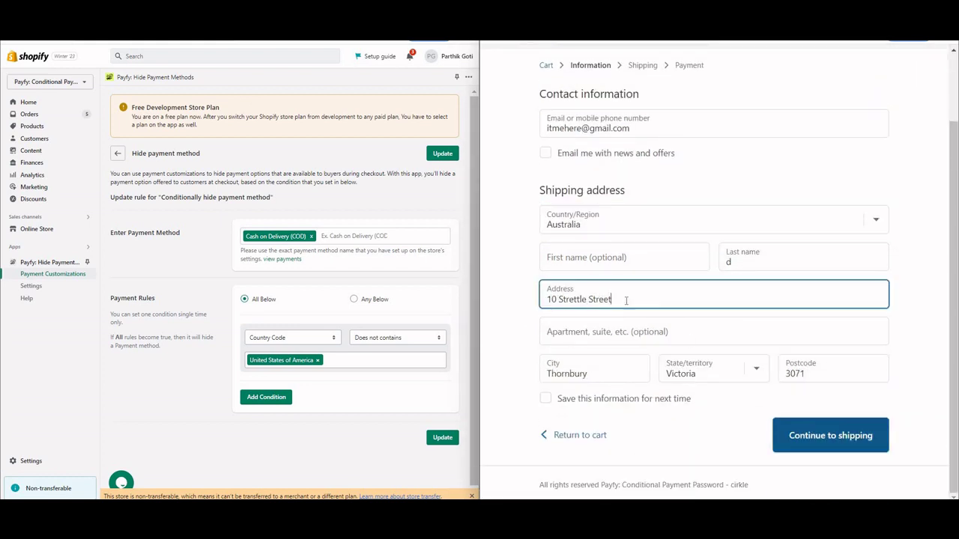
- Continue through shipping to payment, confirming only Credit card is offered for Australia
{"action": "left_click", "coordinate": [858, 439]}
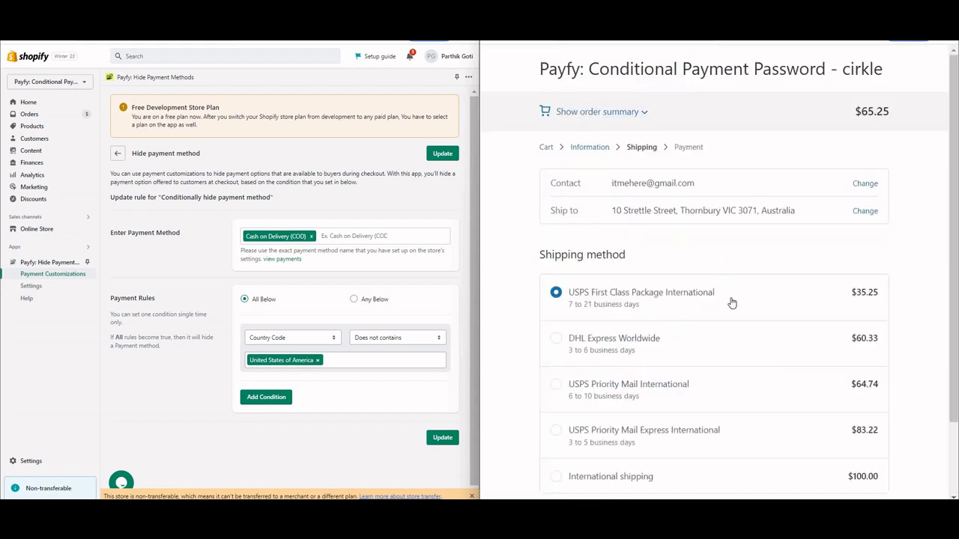
{"action": "scroll", "coordinate": [614, 292], "scroll_direction": "down", "scroll_amount": 1}
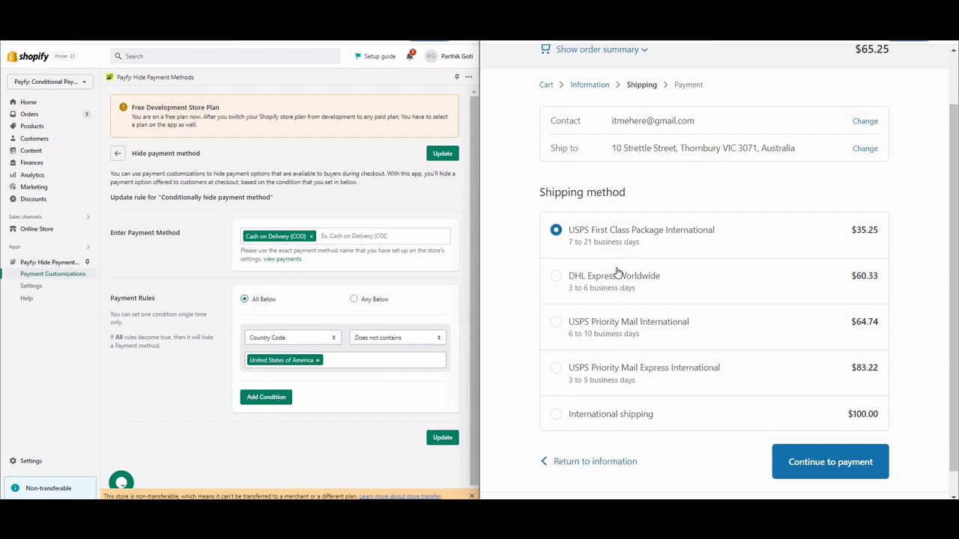
{"action": "left_click", "coordinate": [853, 468]}
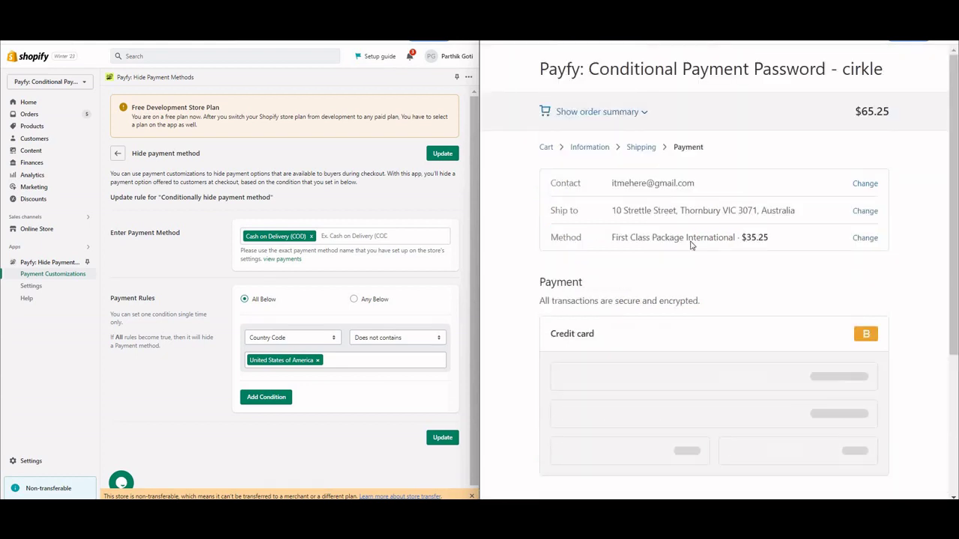
{"action": "scroll", "coordinate": [575, 147], "scroll_direction": "down", "scroll_amount": 3}
{"action": "triple_click", "coordinate": [572, 148]}
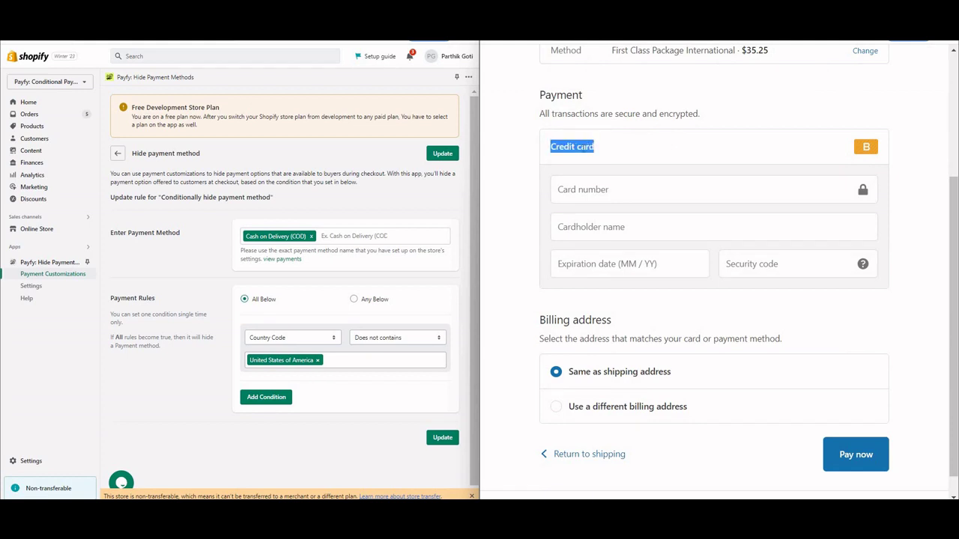
{"action": "scroll", "coordinate": [585, 154], "scroll_direction": "up", "scroll_amount": 1}
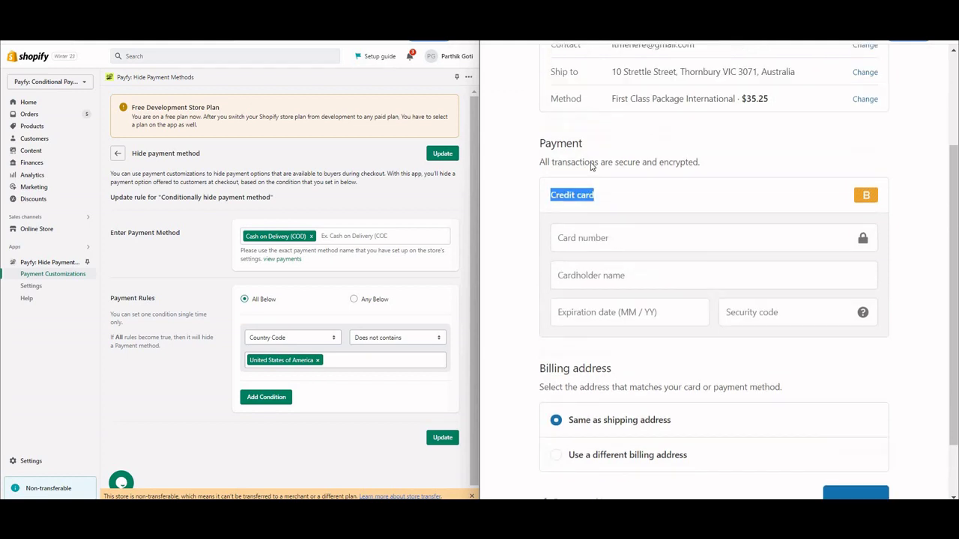
- Change the ship-to country back to United States
{"action": "left_click", "coordinate": [865, 87]}
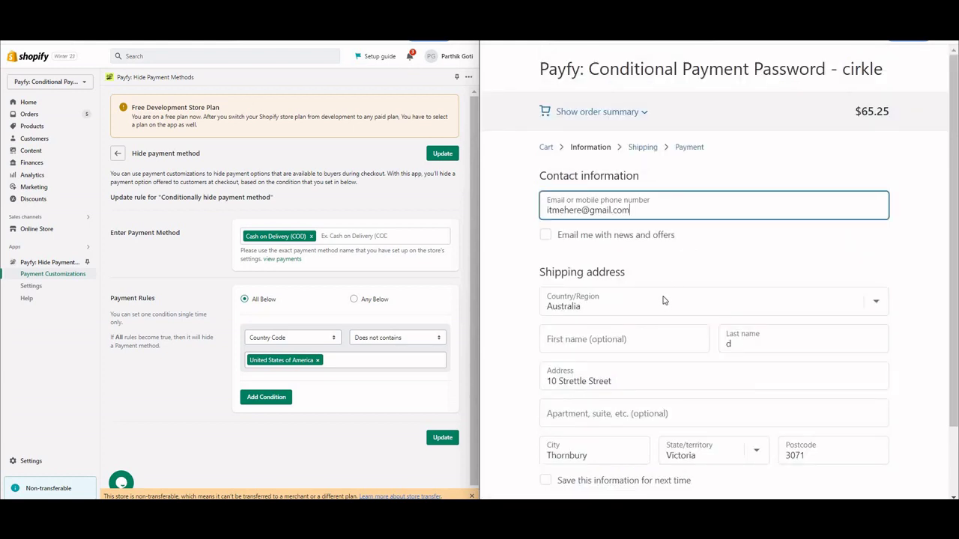
{"action": "left_click", "coordinate": [663, 299]}
{"action": "key", "text": "u"}
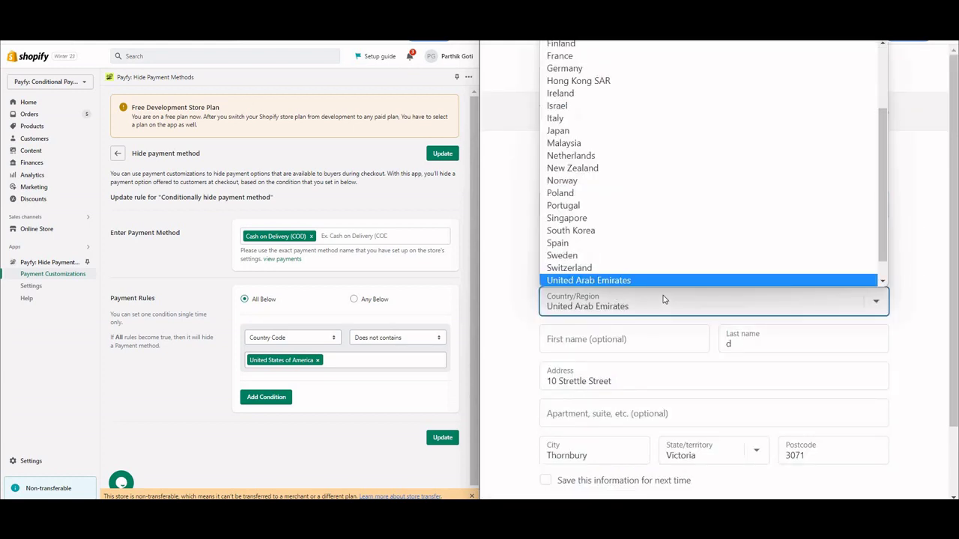
{"action": "key", "text": "Down"}
{"action": "key", "text": "Down"}
{"action": "key", "text": "Return"}
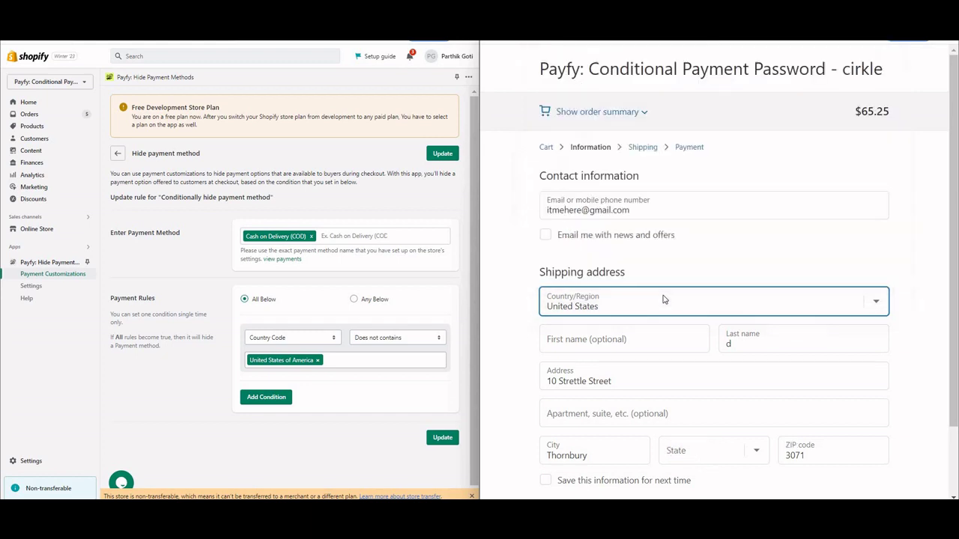
- Fill the address from the New York 10036 suggestion and continue to payment
{"action": "scroll", "coordinate": [622, 296], "scroll_direction": "down", "scroll_amount": 1}
{"action": "triple_click", "coordinate": [622, 296]}
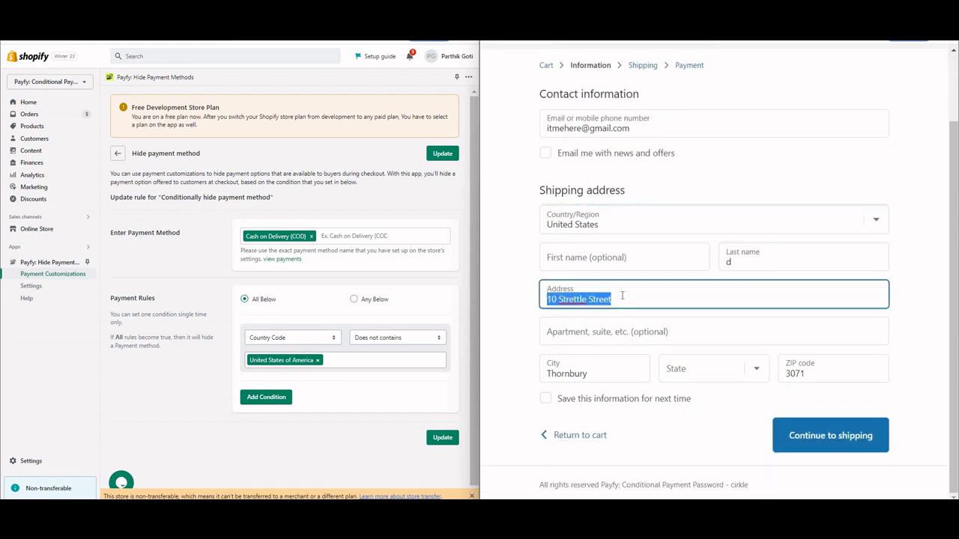
{"action": "type", "text": "10"}
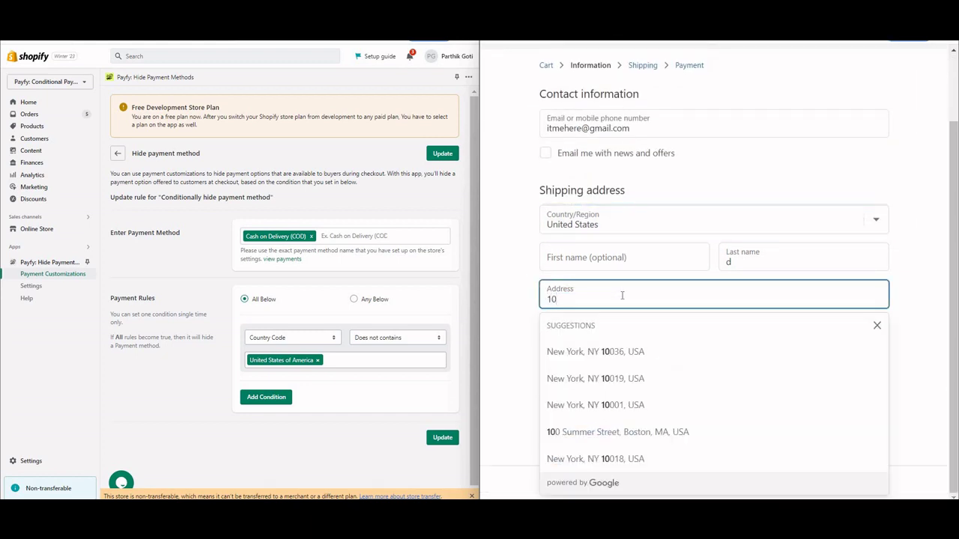
{"action": "left_click", "coordinate": [644, 351]}
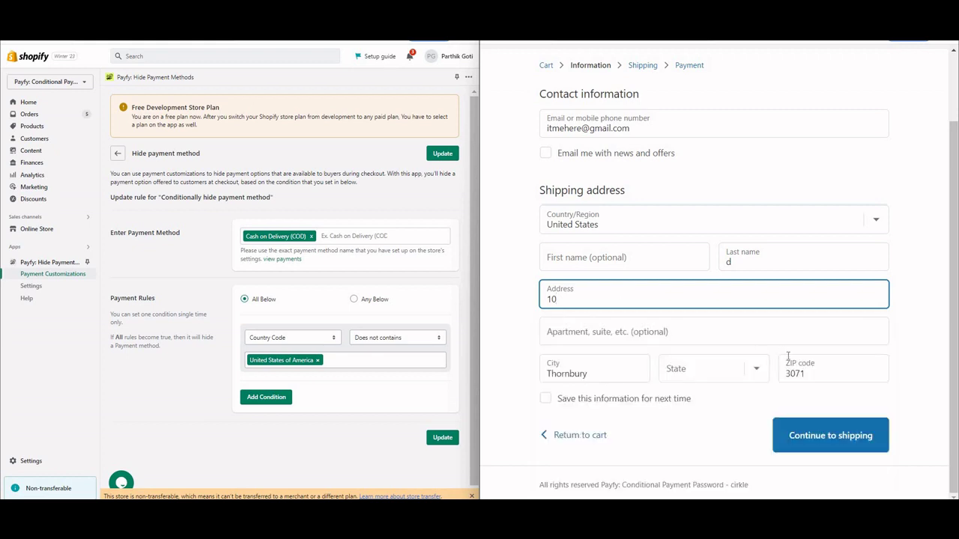
{"action": "left_click", "coordinate": [845, 434]}
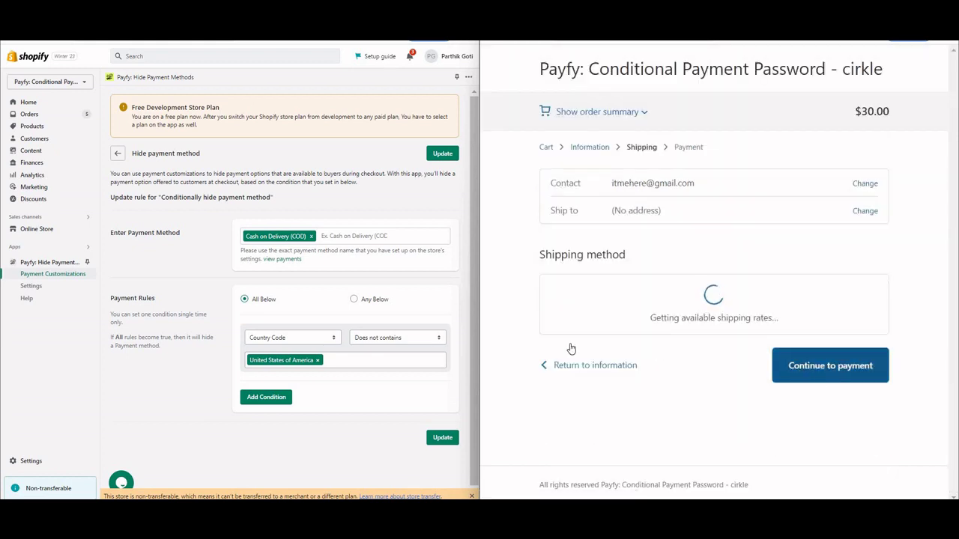
{"action": "left_click", "coordinate": [854, 436]}
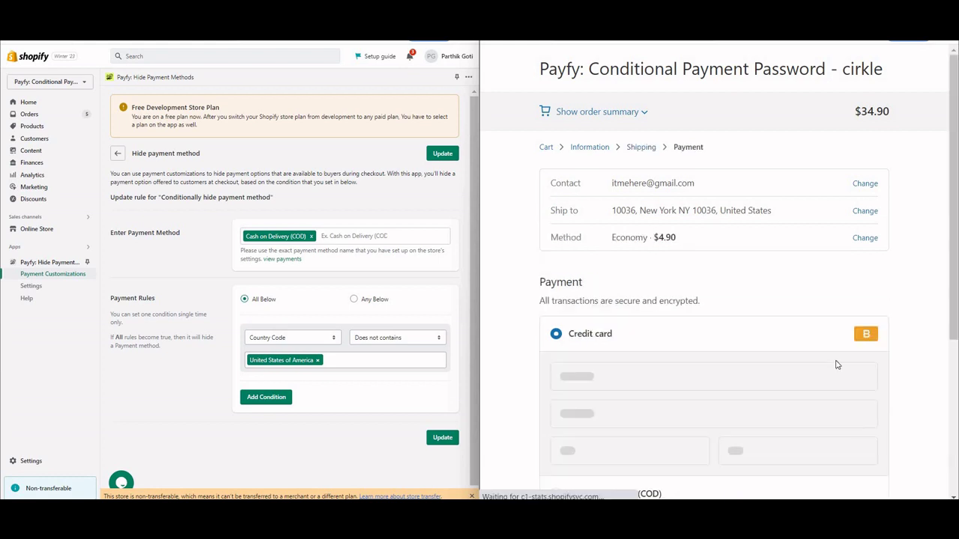
- Select Cash on Delivery (COD) and highlight the United States ship-to address
{"action": "scroll", "coordinate": [802, 315], "scroll_direction": "down", "scroll_amount": 2}
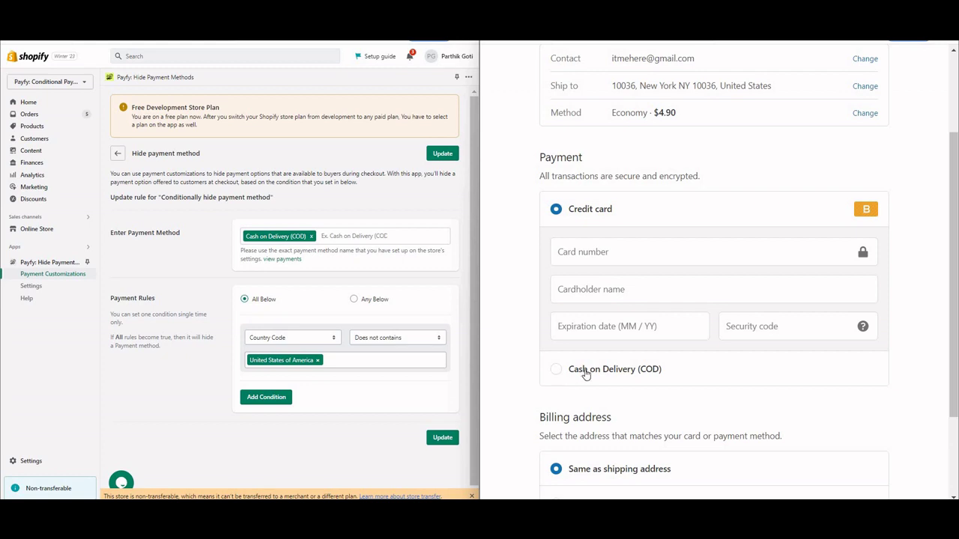
{"action": "left_click", "coordinate": [586, 370]}
{"action": "scroll", "coordinate": [719, 236], "scroll_direction": "up", "scroll_amount": 2}
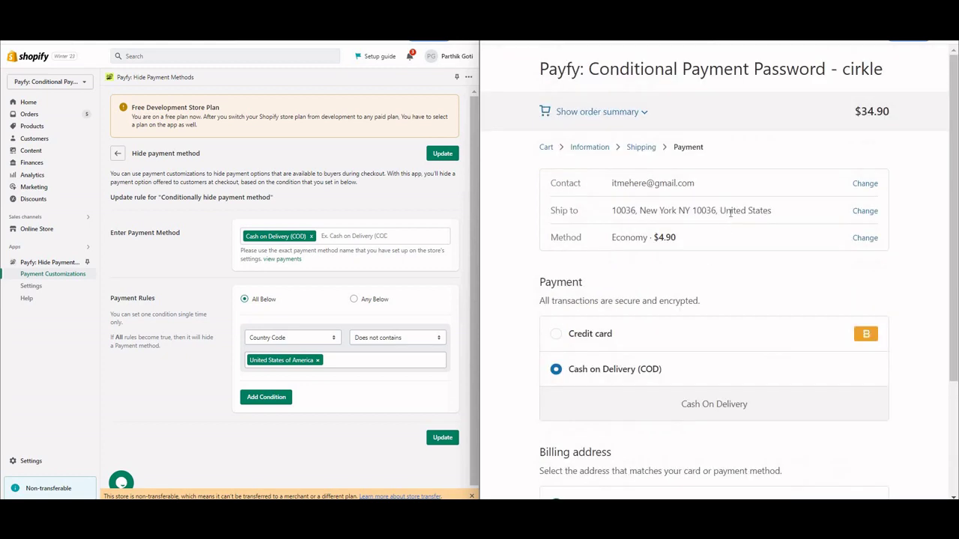
{"action": "left_click_drag", "start_coordinate": [718, 210], "coordinate": [778, 215]}
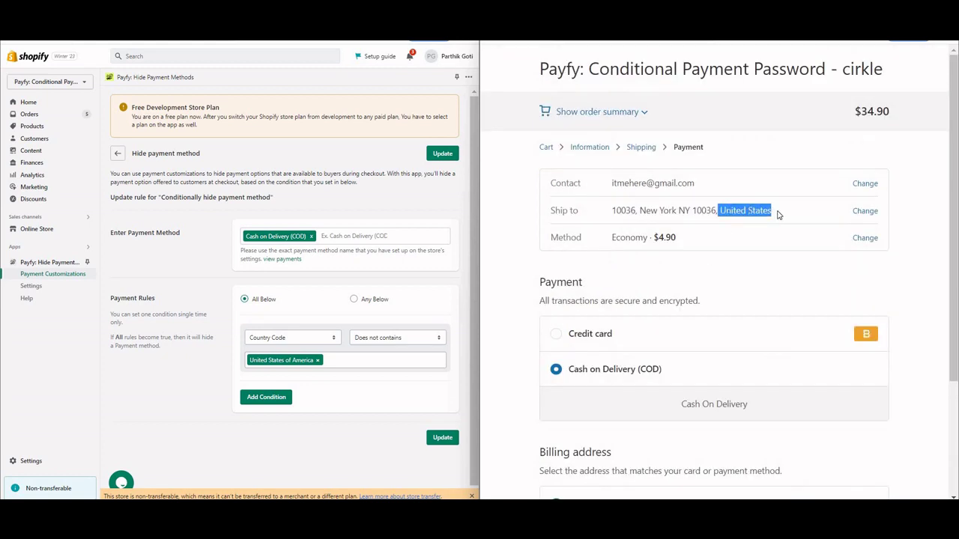
{"action": "triple_click", "coordinate": [714, 210]}
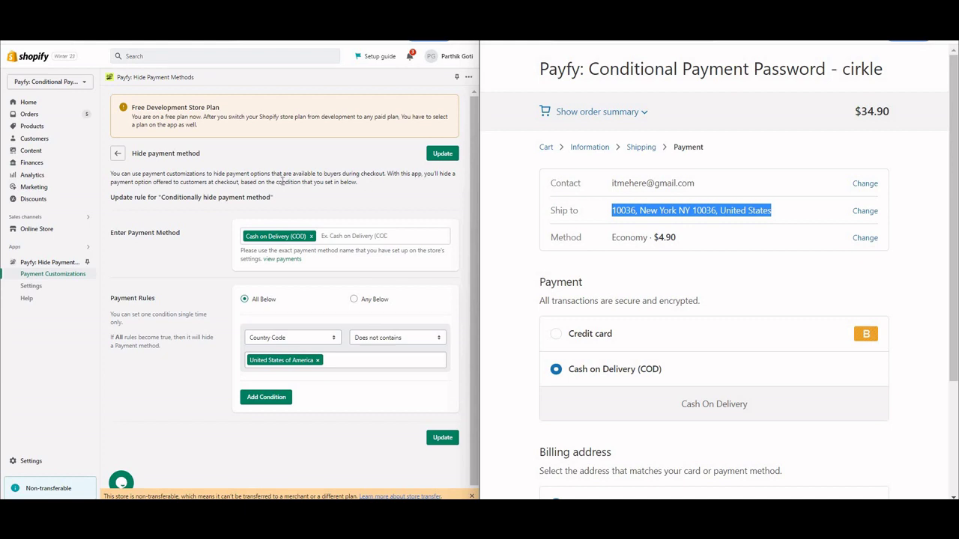
- Highlight the Payfy rule description, then open and close the support chat
{"action": "triple_click", "coordinate": [282, 181]}
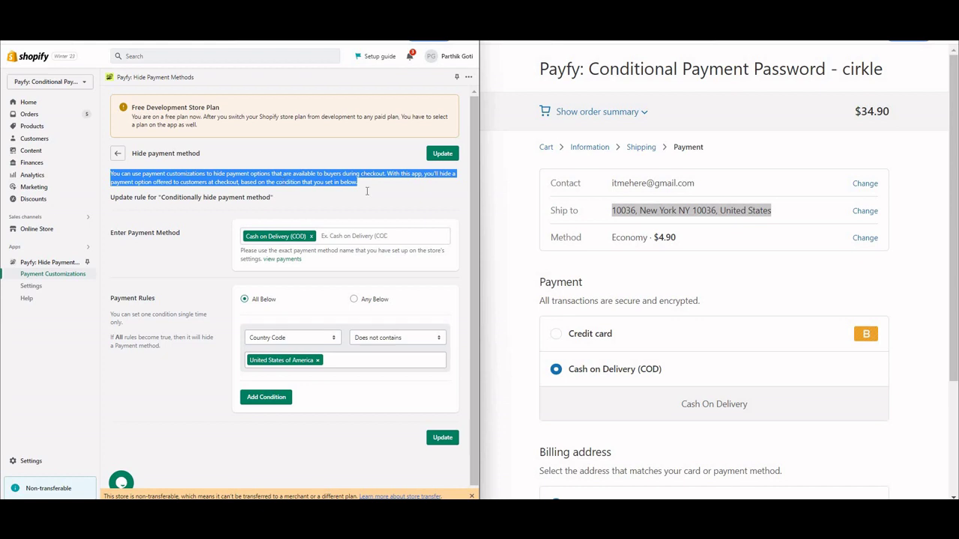
{"action": "left_click", "coordinate": [600, 373]}
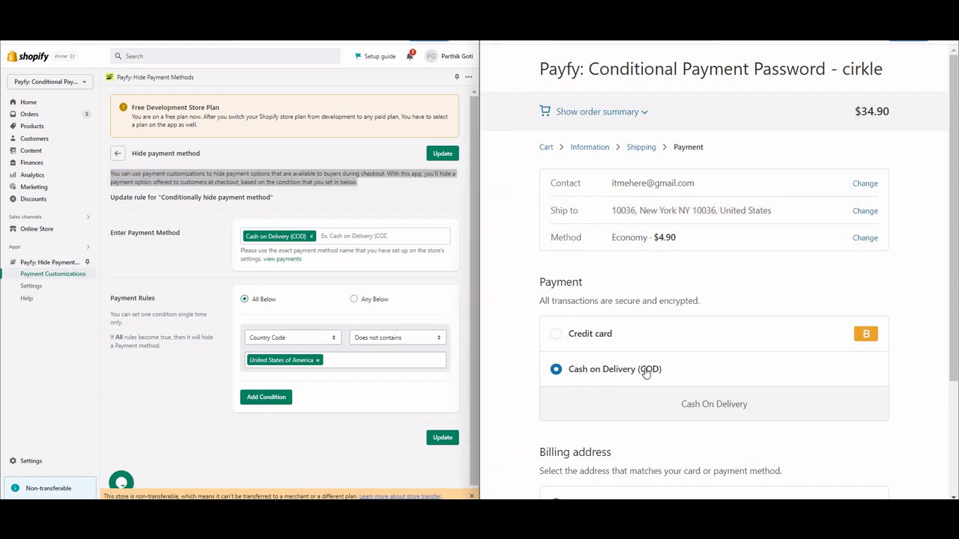
{"action": "left_click", "coordinate": [267, 180]}
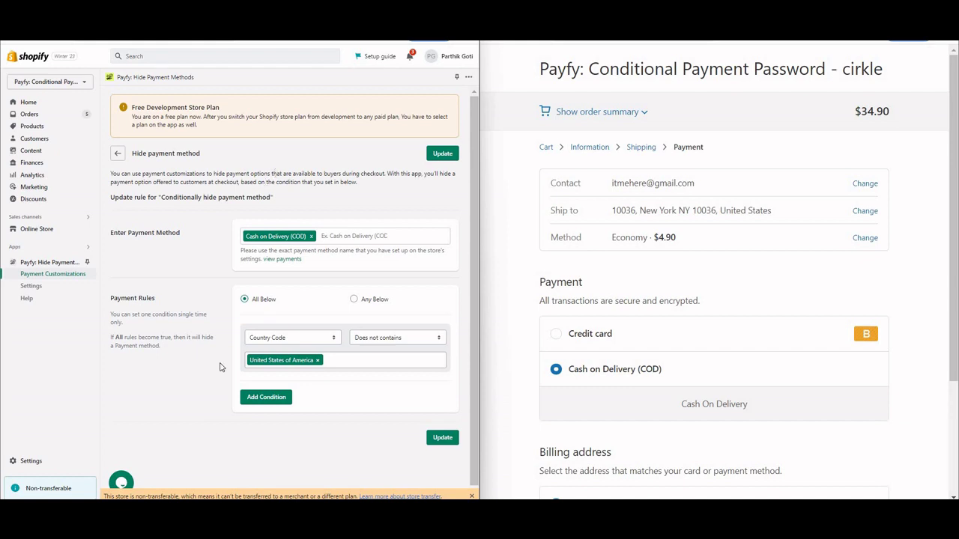
{"action": "left_click", "coordinate": [122, 482]}
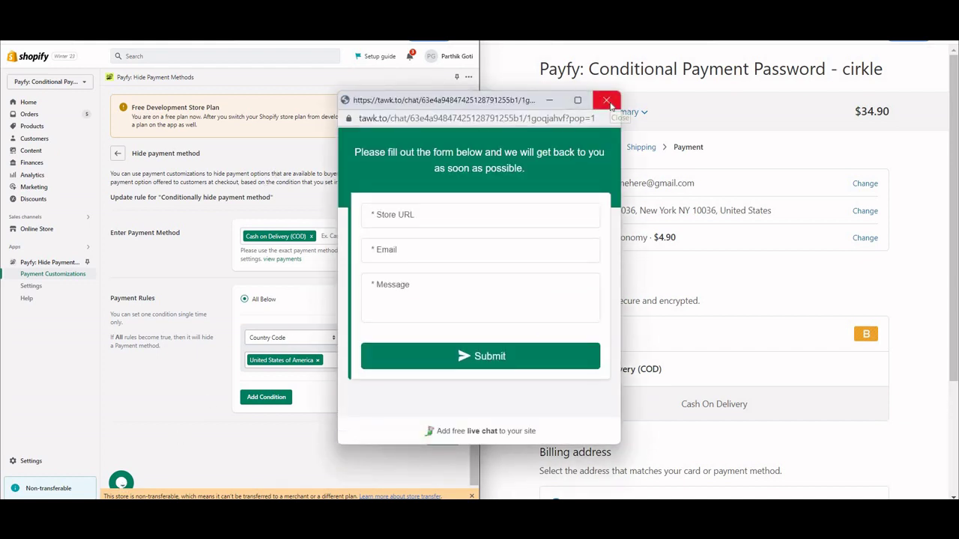
{"action": "left_click", "coordinate": [607, 100]}
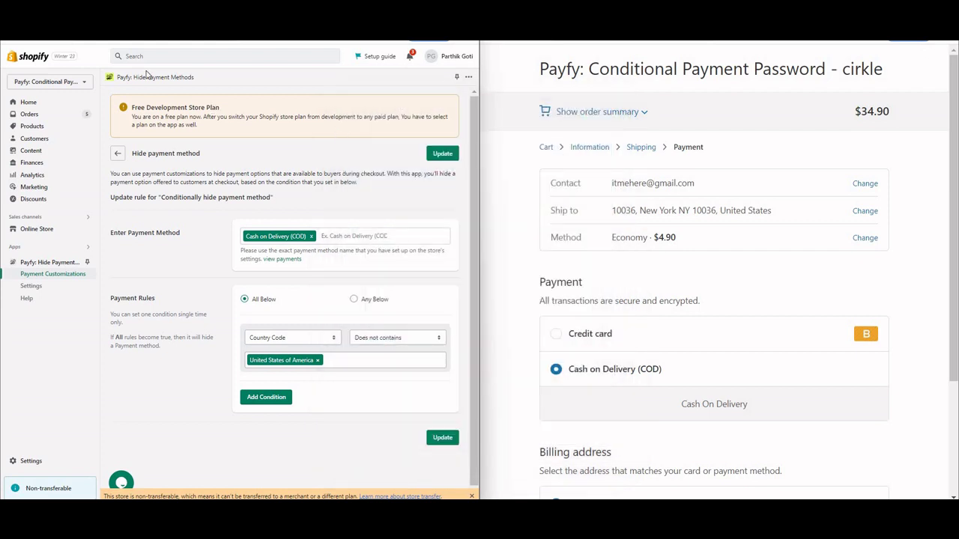